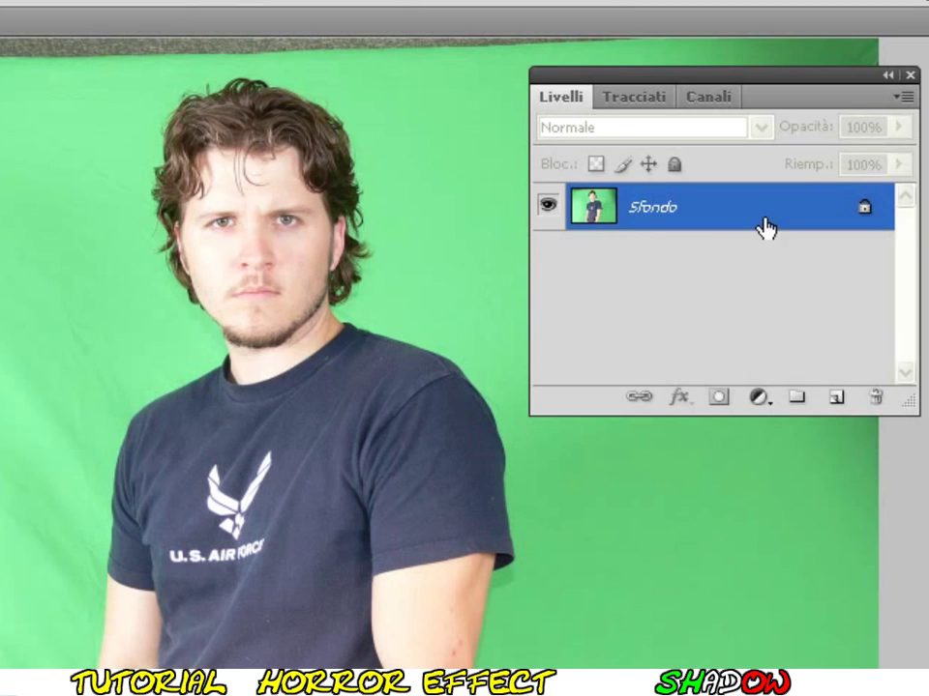
# - Convert the locked Sfondo background into the editable layer Livello 0
pyautogui.doubleClick(764, 213)
pyautogui.click(560, 205)
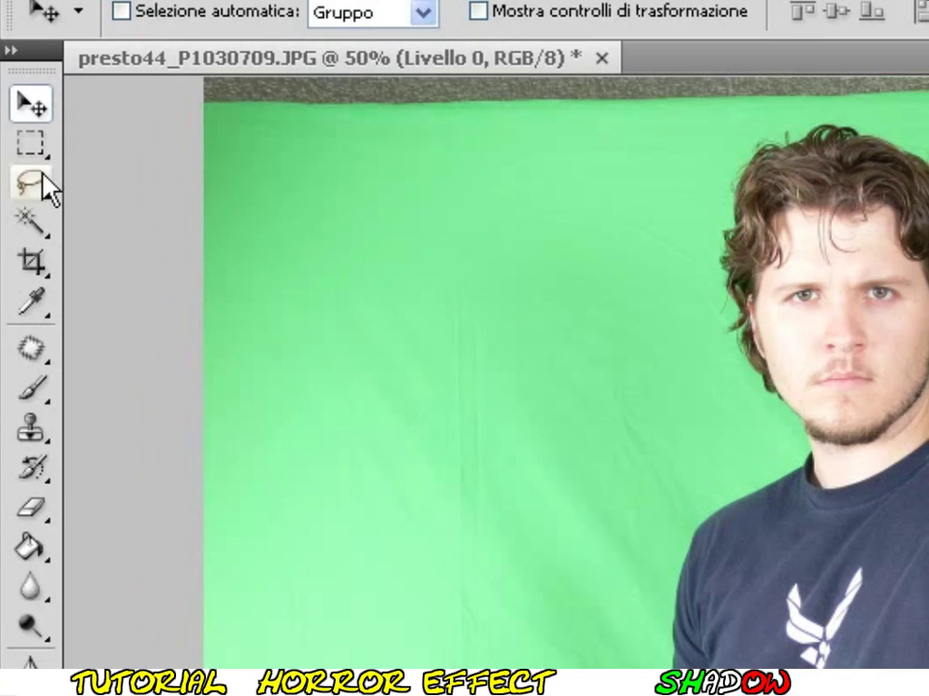
# - Trace a closed Magnetic Lasso selection around the man's head, shirt and arms
pyautogui.click(38, 178)
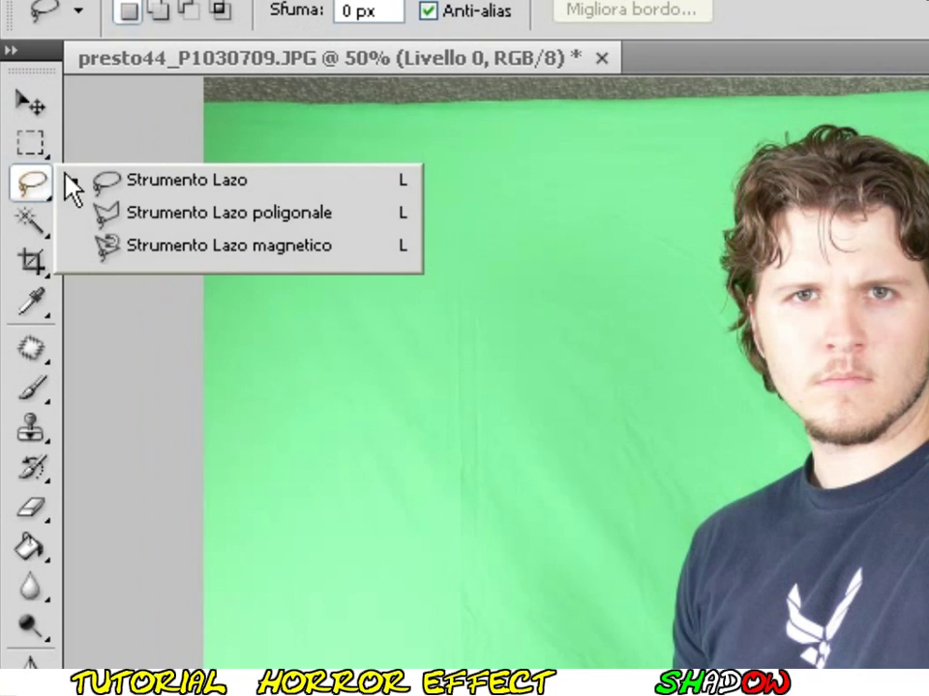
pyautogui.click(177, 250)
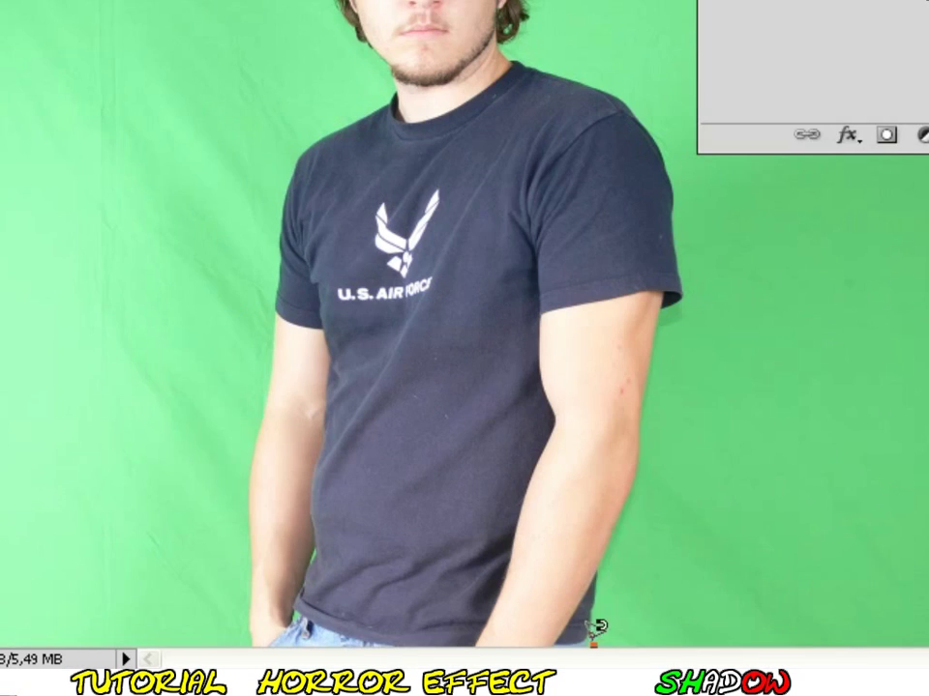
pyautogui.click(593, 638)
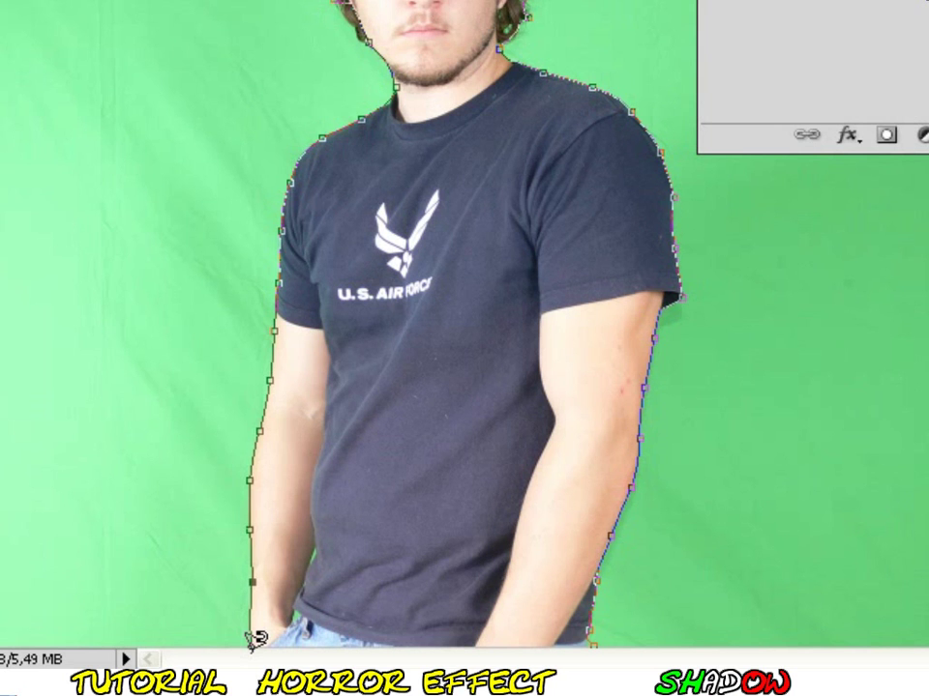
pyautogui.doubleClick(253, 639)
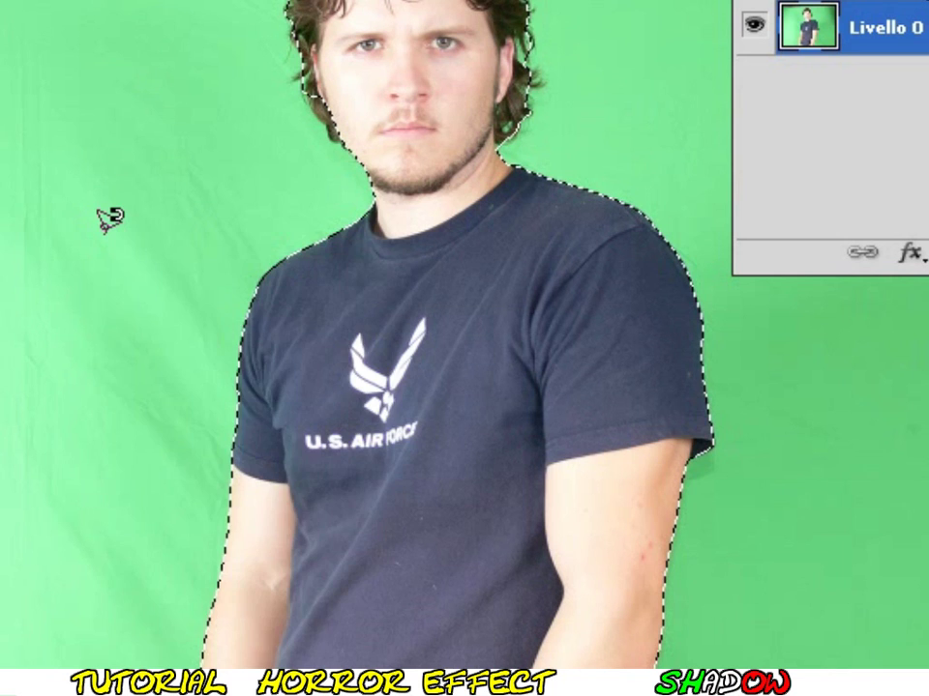
# - Invert the selection and delete the green backdrop, leaving the man on transparency
pyautogui.rightClick(106, 238)
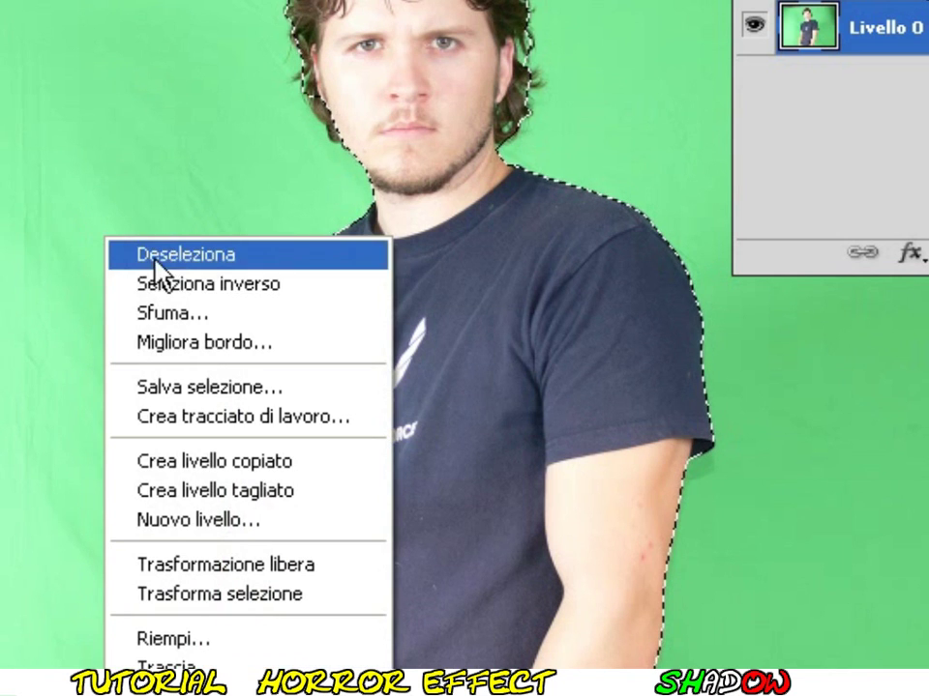
pyautogui.click(312, 284)
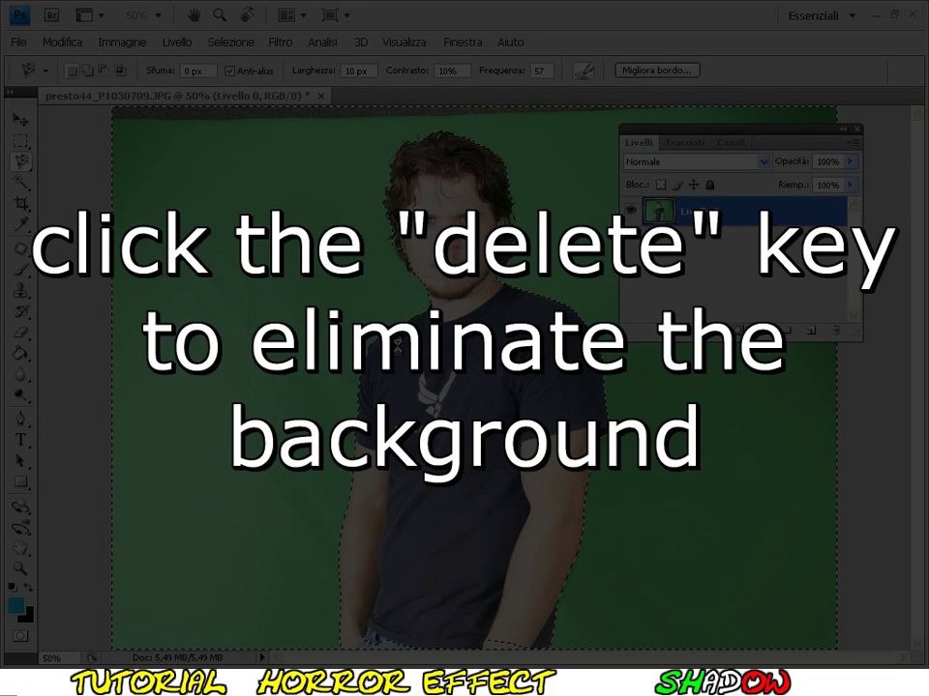
pyautogui.press('Delete')
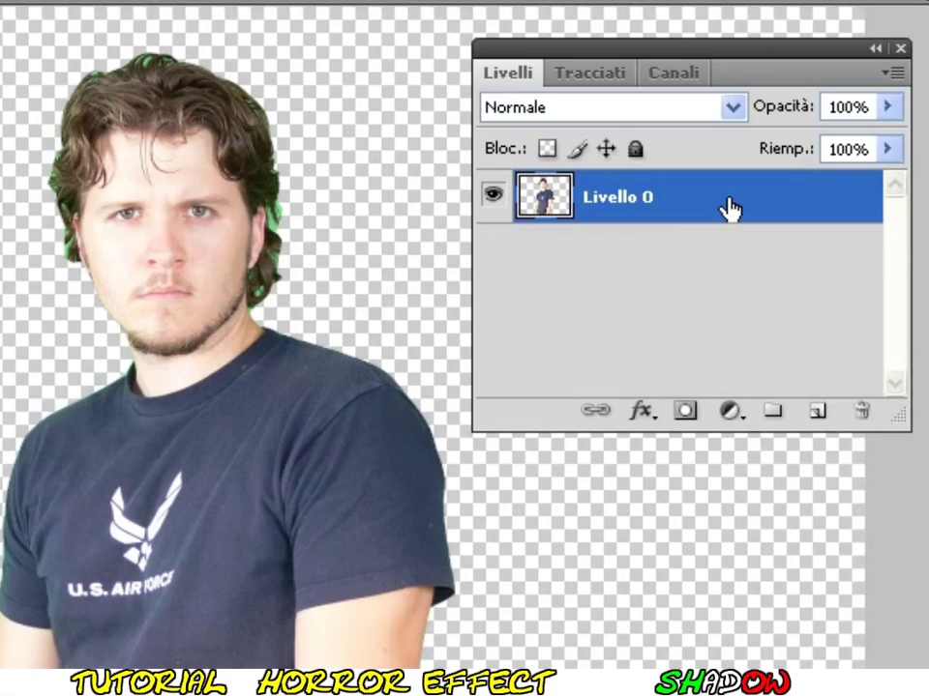
# - Give Livello 0 a black Color Overlay layer style so the man becomes solid black
pyautogui.doubleClick(730, 210)
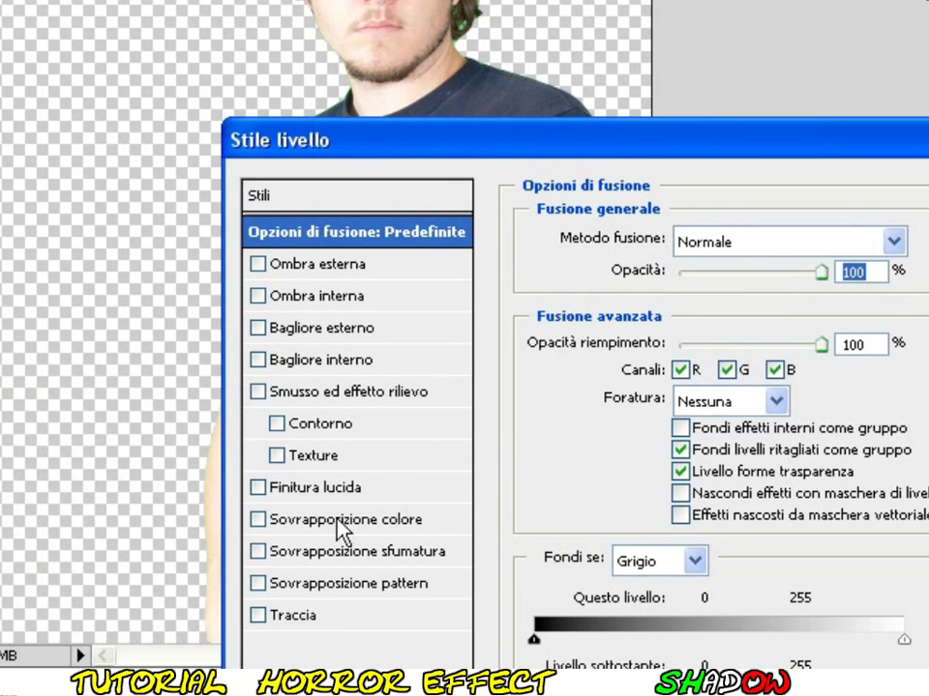
pyautogui.click(341, 528)
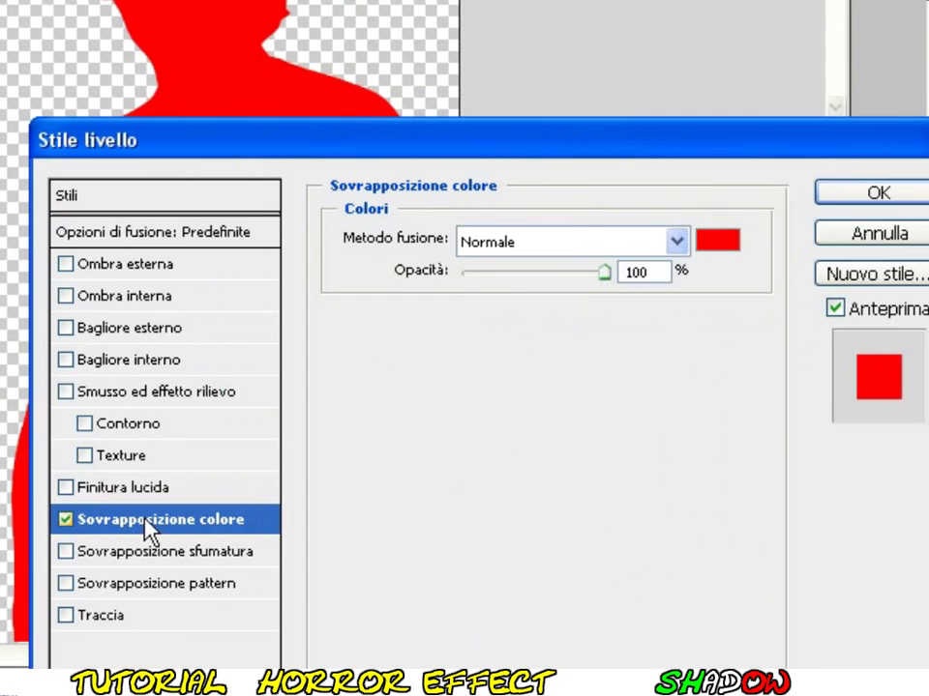
pyautogui.click(719, 241)
pyautogui.moveTo(539, 270); pyautogui.dragTo(683, 477)
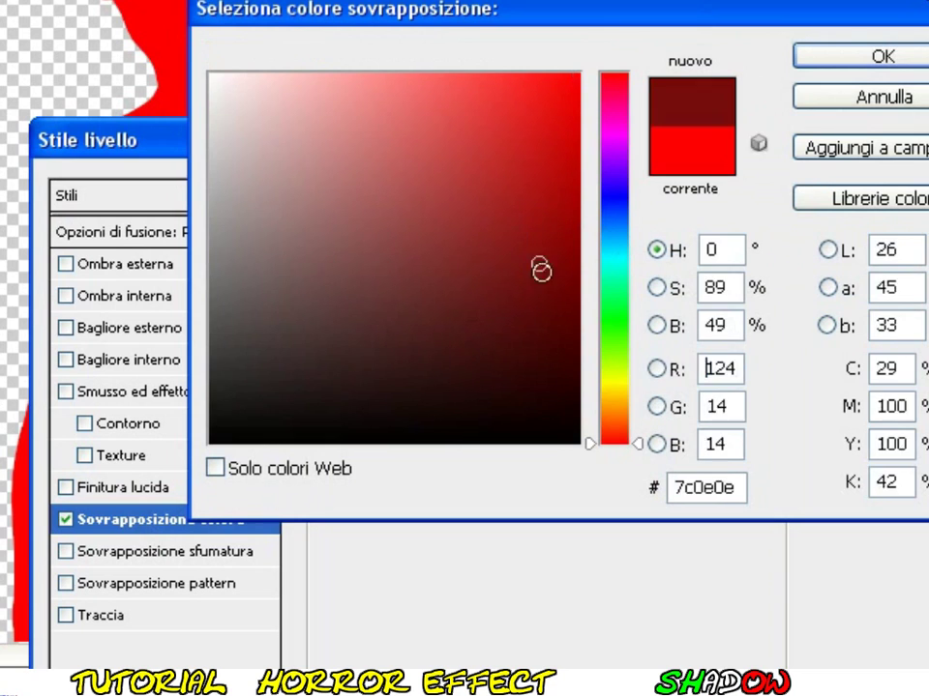
pyautogui.click(853, 60)
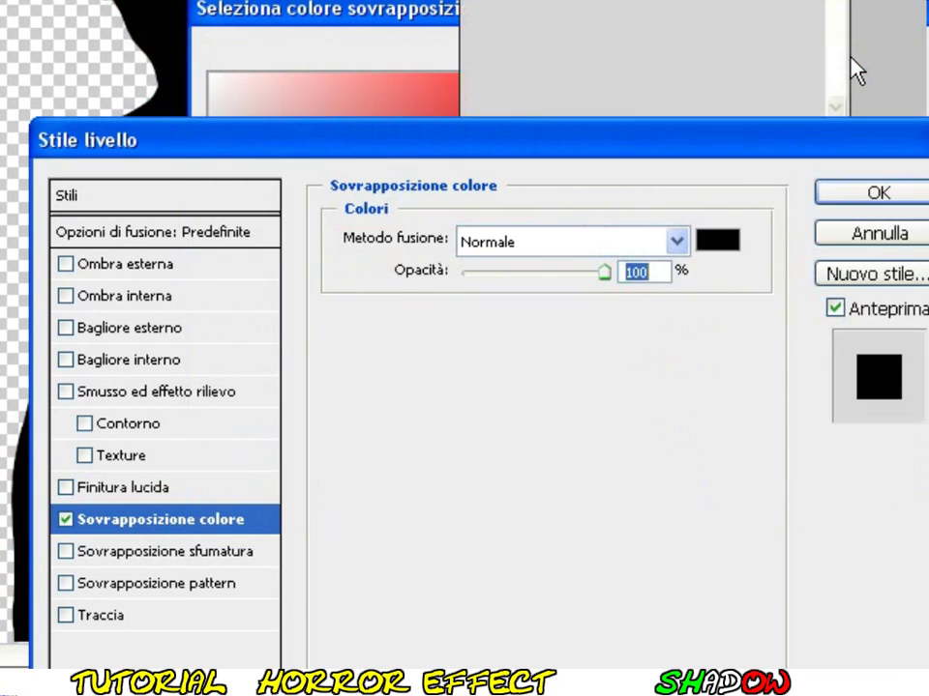
pyautogui.click(832, 192)
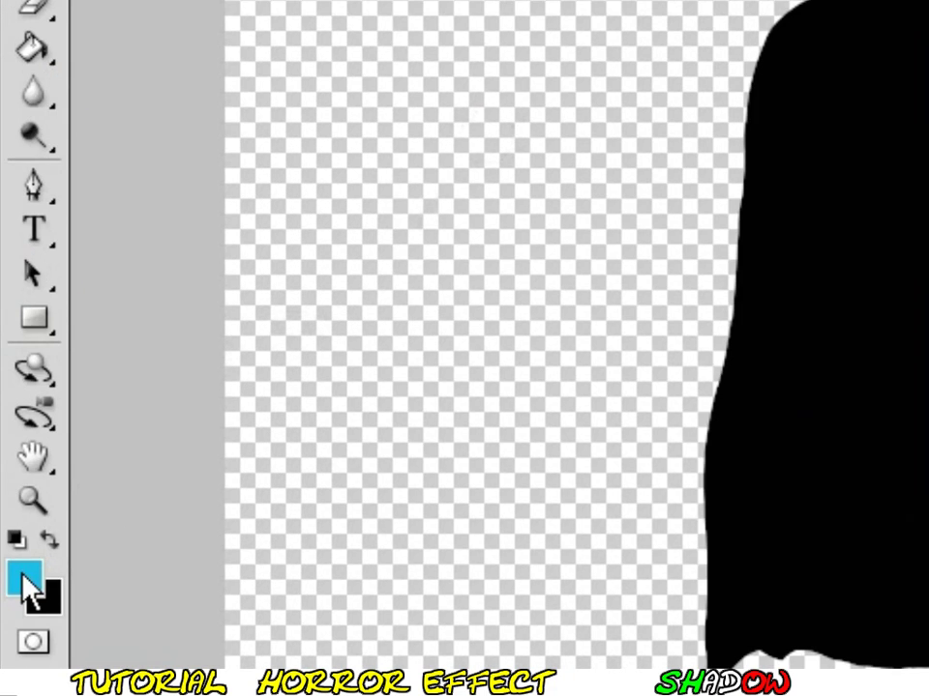
# - Pick red as the foreground painting colour in the Color Picker
pyautogui.click(25, 578)
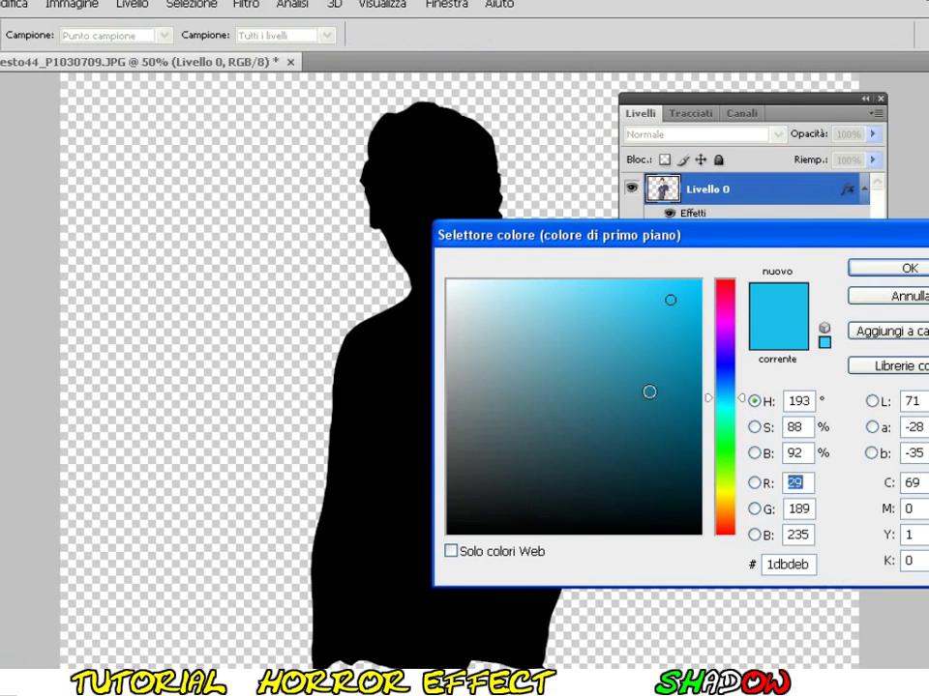
pyautogui.click(897, 270)
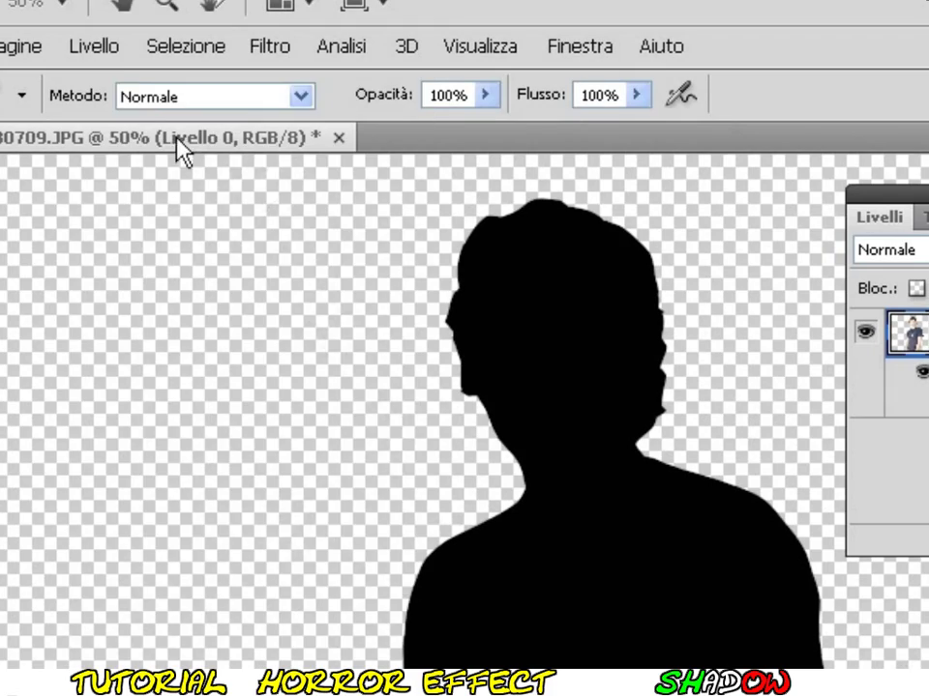
# - Create new layer Livello 1 and paint a soft red dot over each eye
pyautogui.click(97, 45)
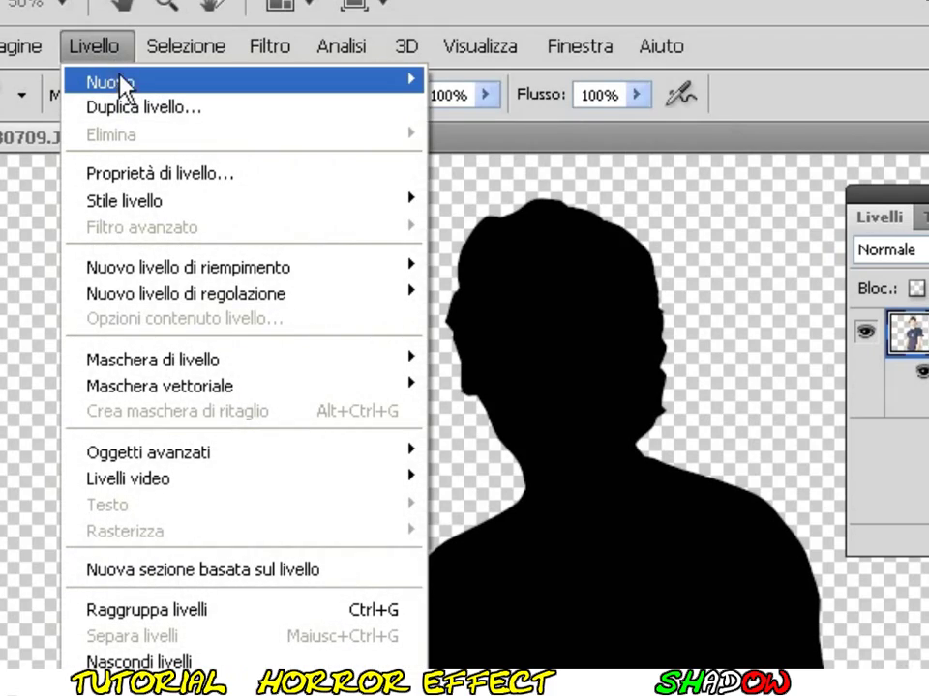
pyautogui.moveTo(126, 81)
pyautogui.click(524, 86)
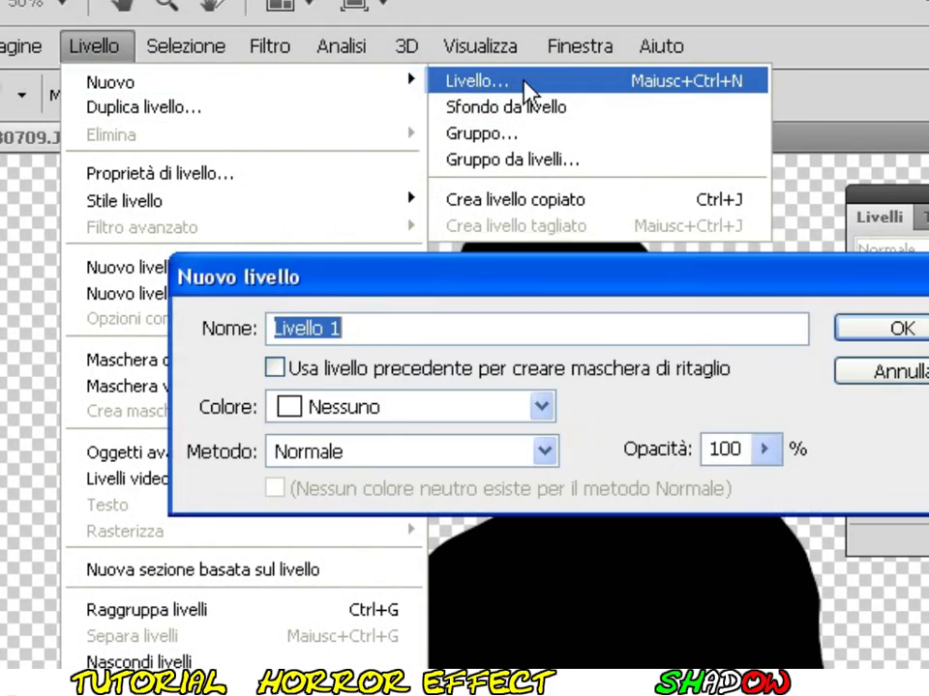
pyautogui.click(687, 327)
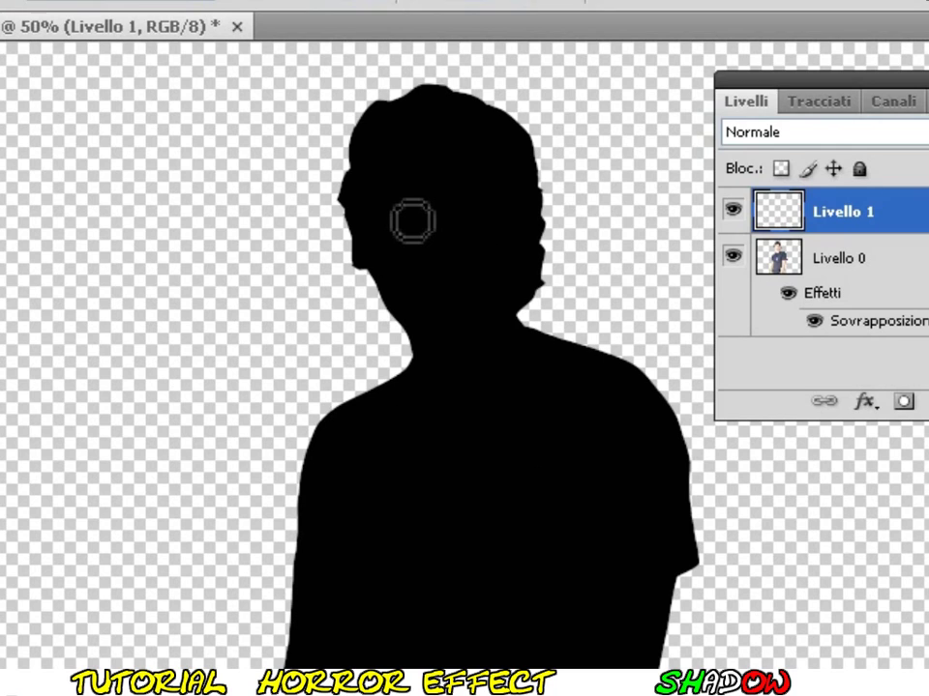
pyautogui.click(401, 209)
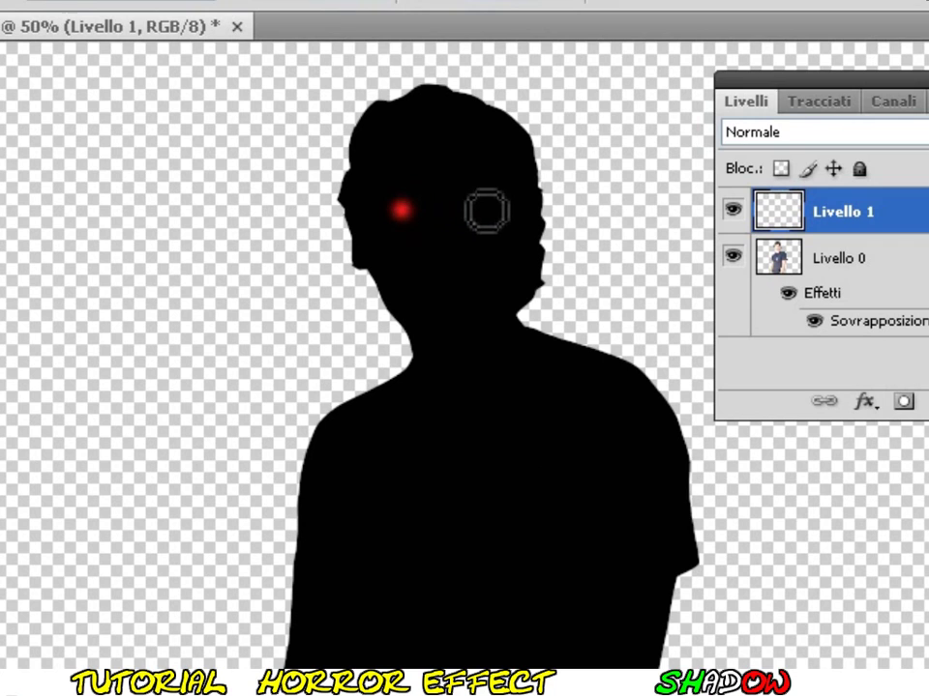
pyautogui.click(481, 209)
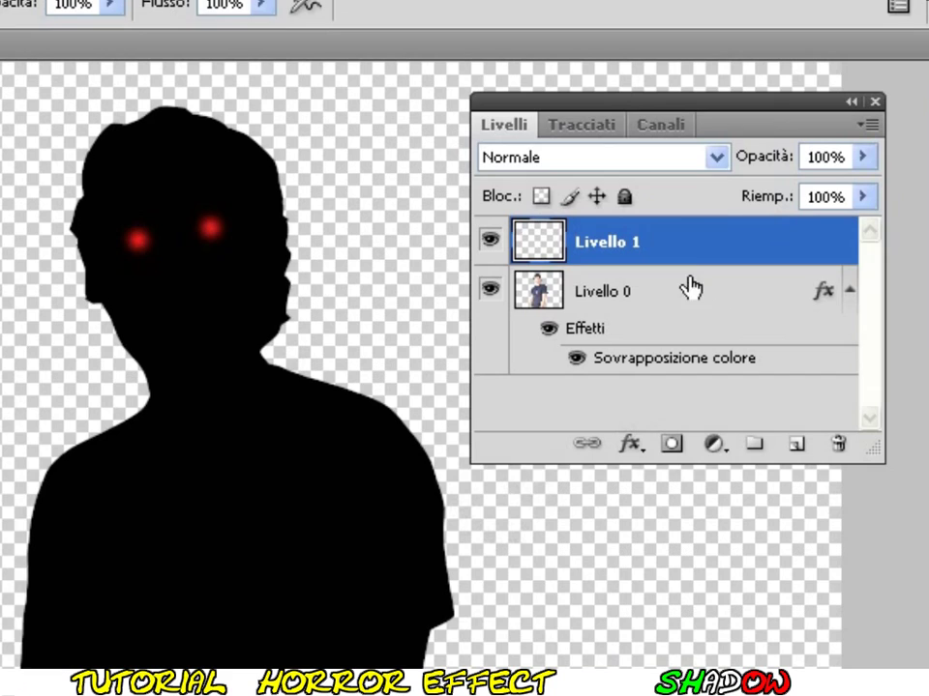
# - Enable the Outer Glow (Bagliore esterno) style on Livello 1 and set its colour to red
pyautogui.doubleClick(751, 216)
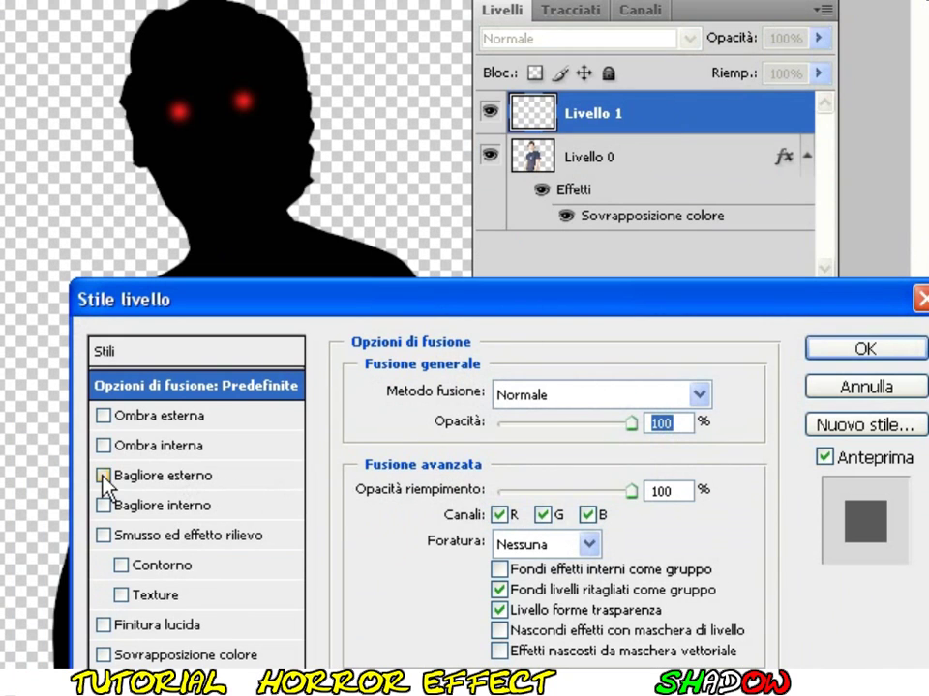
pyautogui.click(102, 475)
pyautogui.click(220, 478)
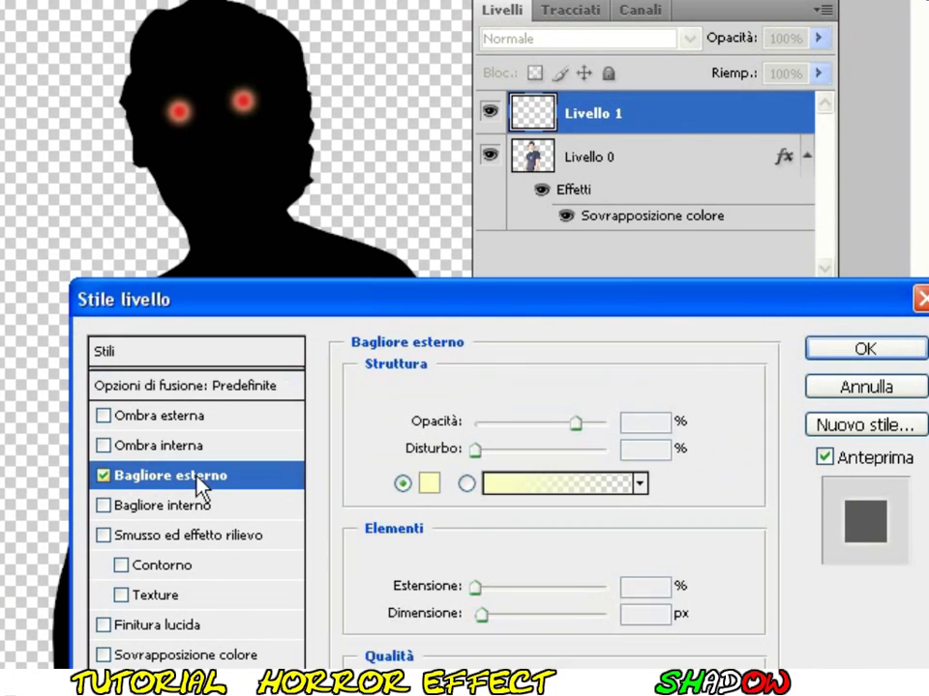
pyautogui.click(426, 485)
pyautogui.click(582, 239)
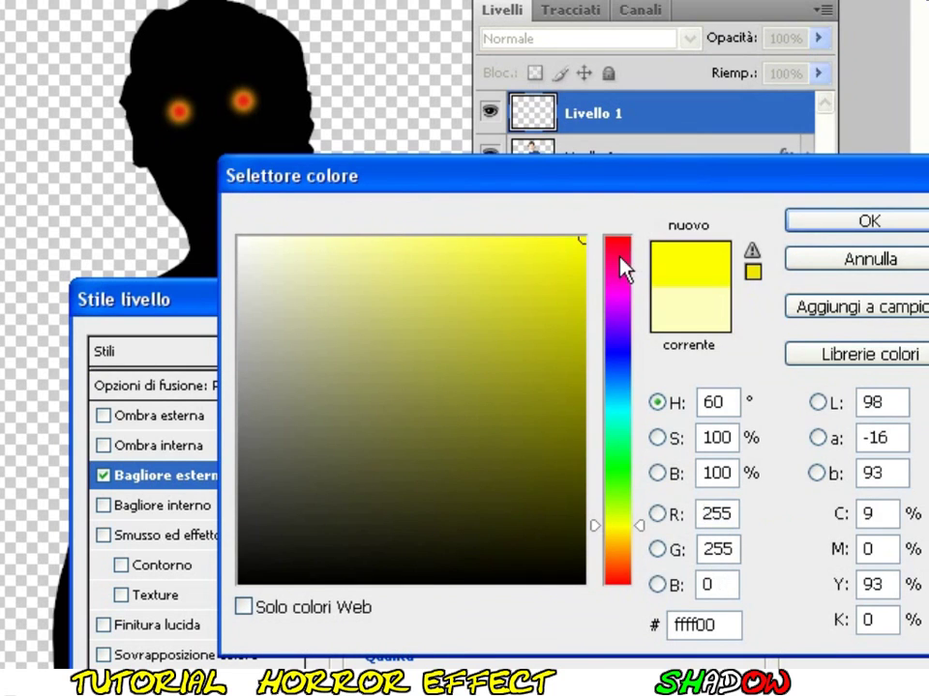
pyautogui.moveTo(624, 271); pyautogui.dragTo(622, 235)
pyautogui.click(832, 224)
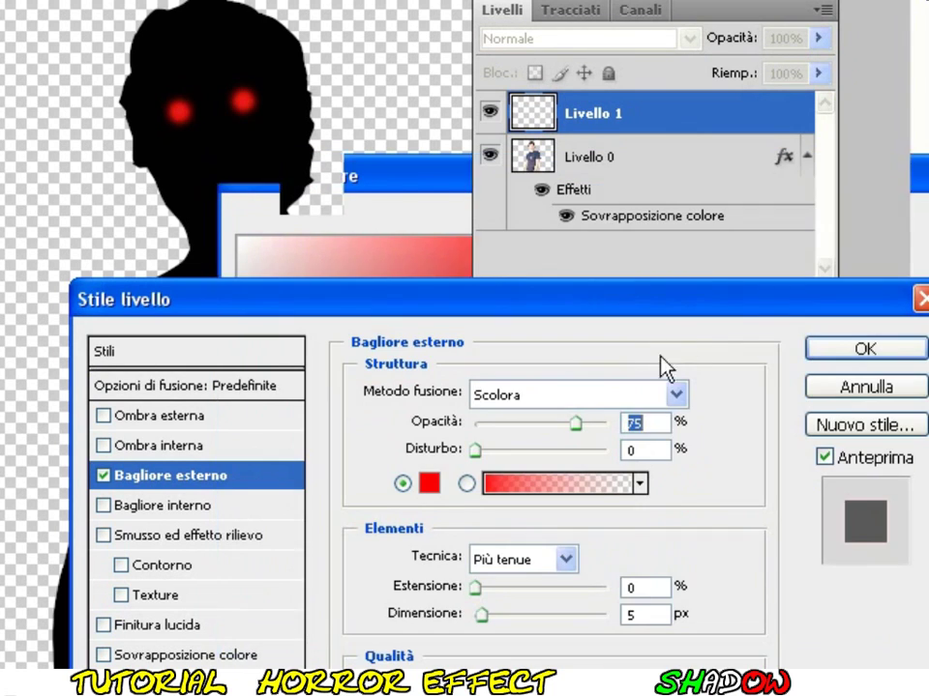
# - Set the glow to 12 px size and 82% opacity, apply it, and select Livello 0
pyautogui.doubleClick(654, 612)
pyautogui.press('Up')
pyautogui.press('Up')
pyautogui.press('Up')
pyautogui.moveTo(577, 423); pyautogui.dragTo(585, 423)
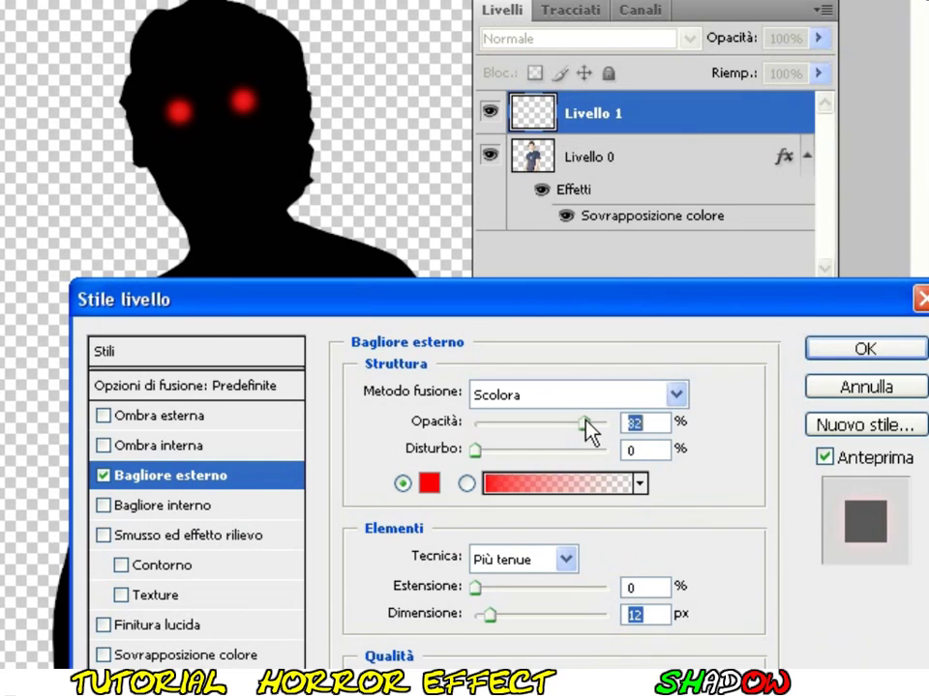
pyautogui.click(823, 350)
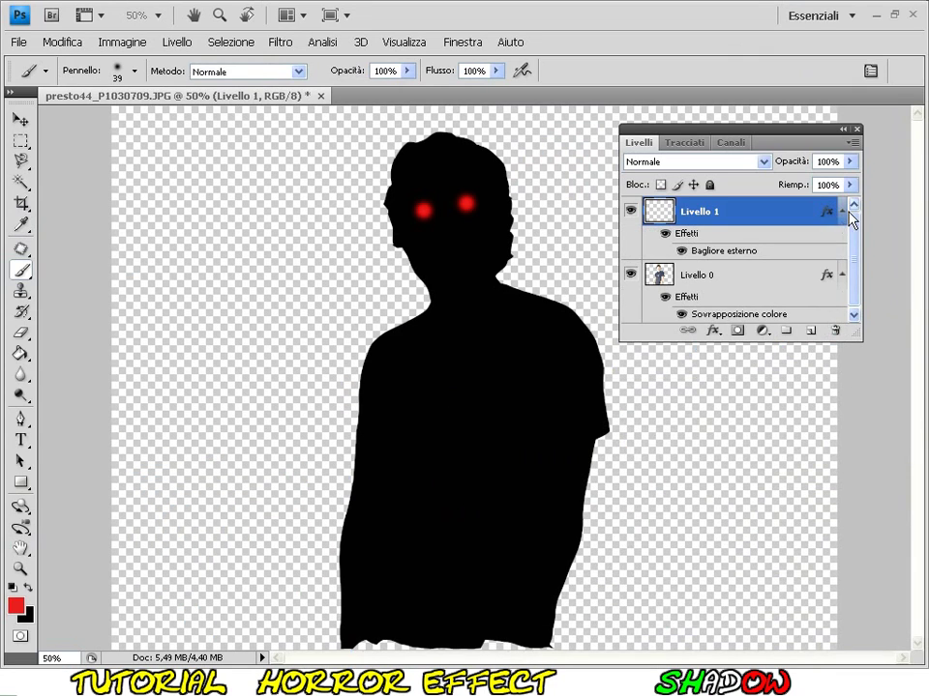
pyautogui.click(841, 210)
pyautogui.click(727, 241)
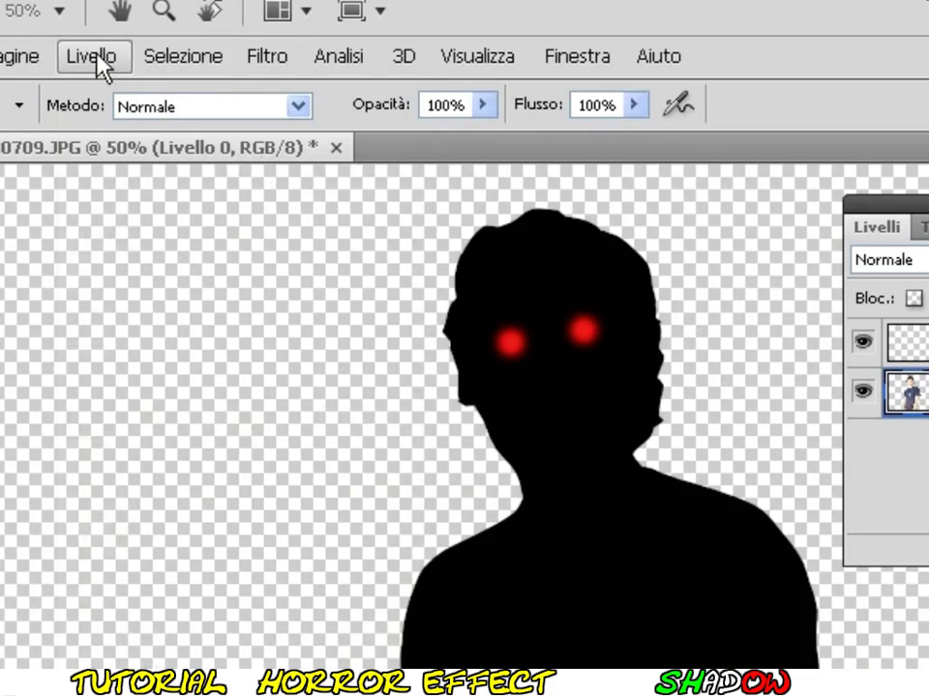
# - Add a new empty layer Livello 2 and move it to the bottom of the stack
pyautogui.click(92, 56)
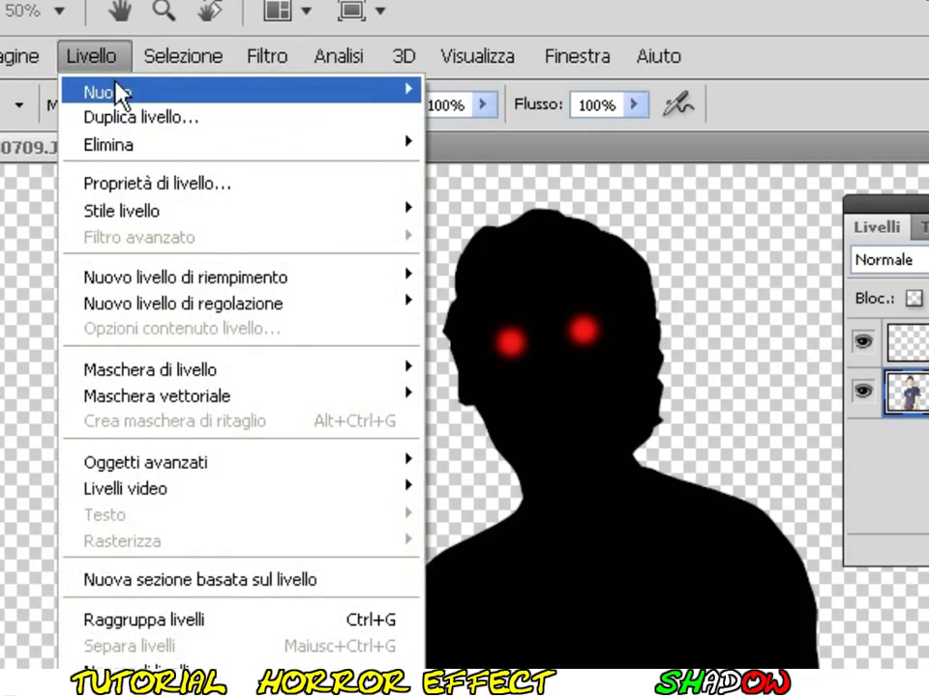
pyautogui.click(513, 91)
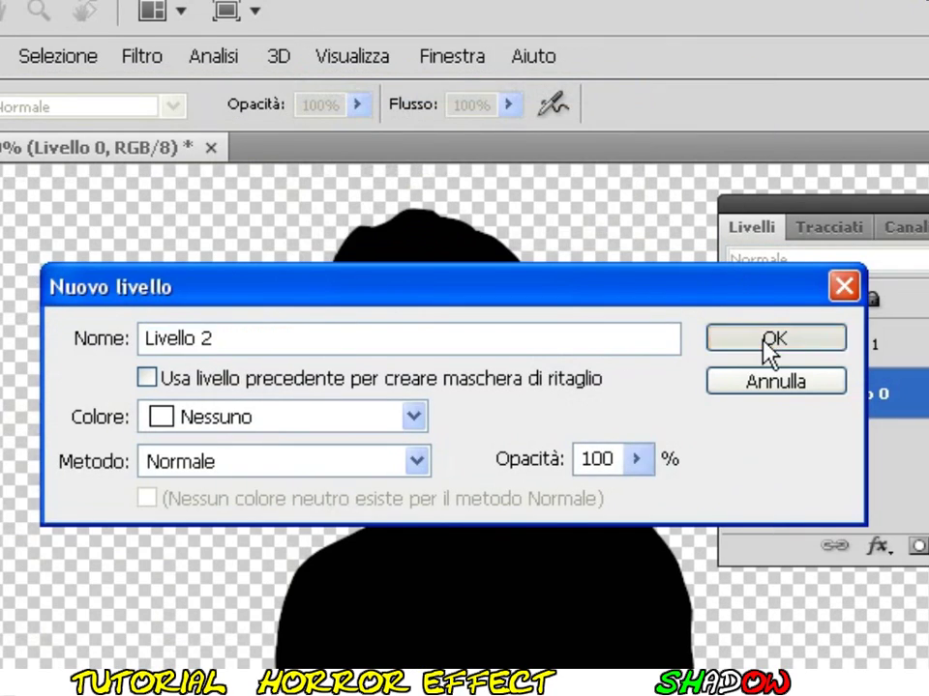
pyautogui.click(774, 341)
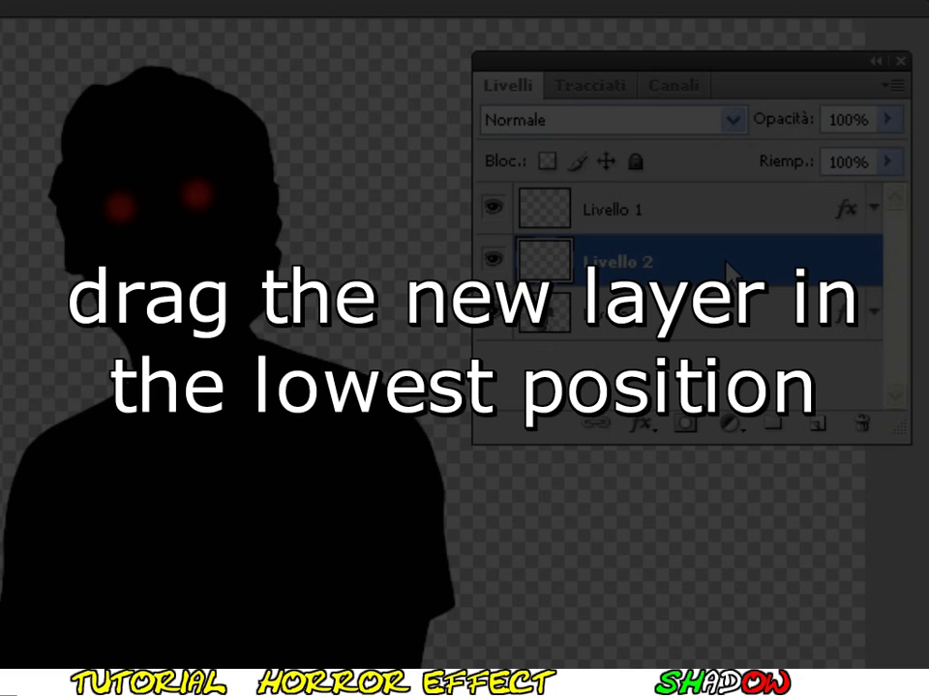
pyautogui.moveTo(727, 274); pyautogui.dragTo(715, 355)
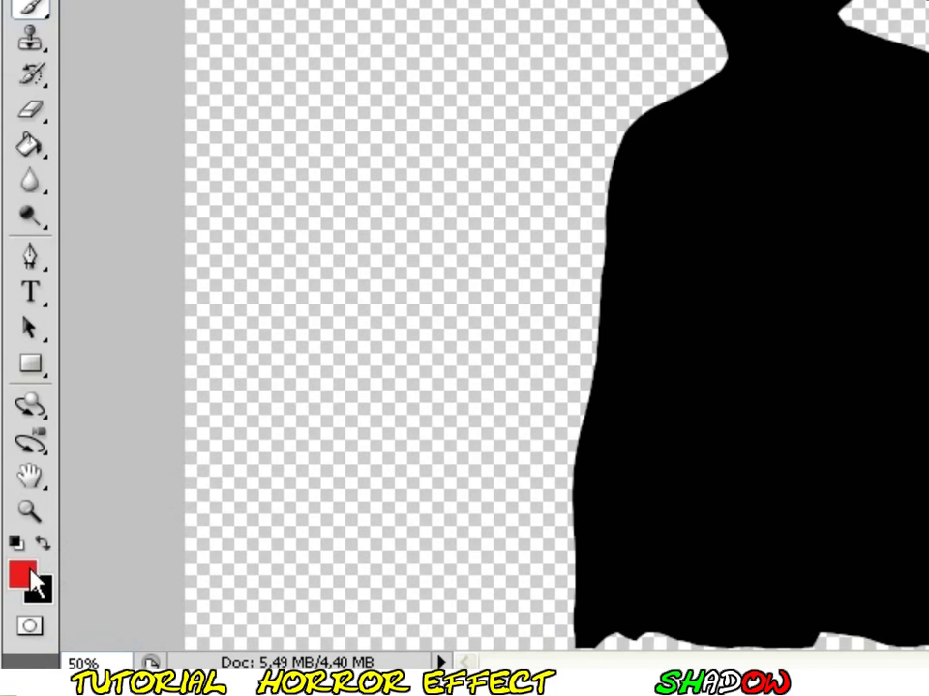
# - Set the foreground colour to white
pyautogui.click(36, 584)
pyautogui.click(279, 159)
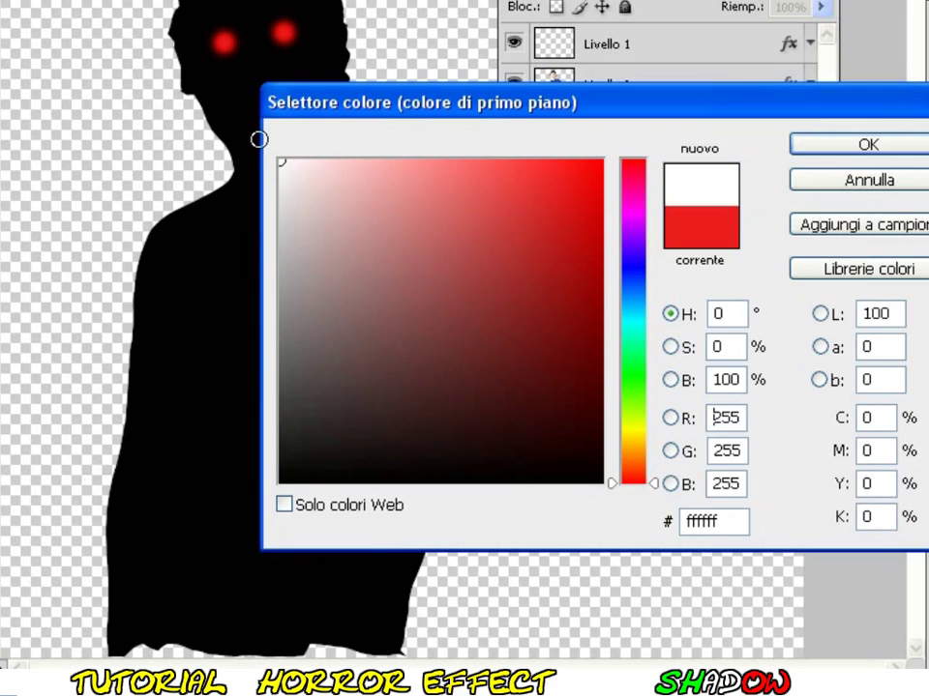
pyautogui.click(837, 148)
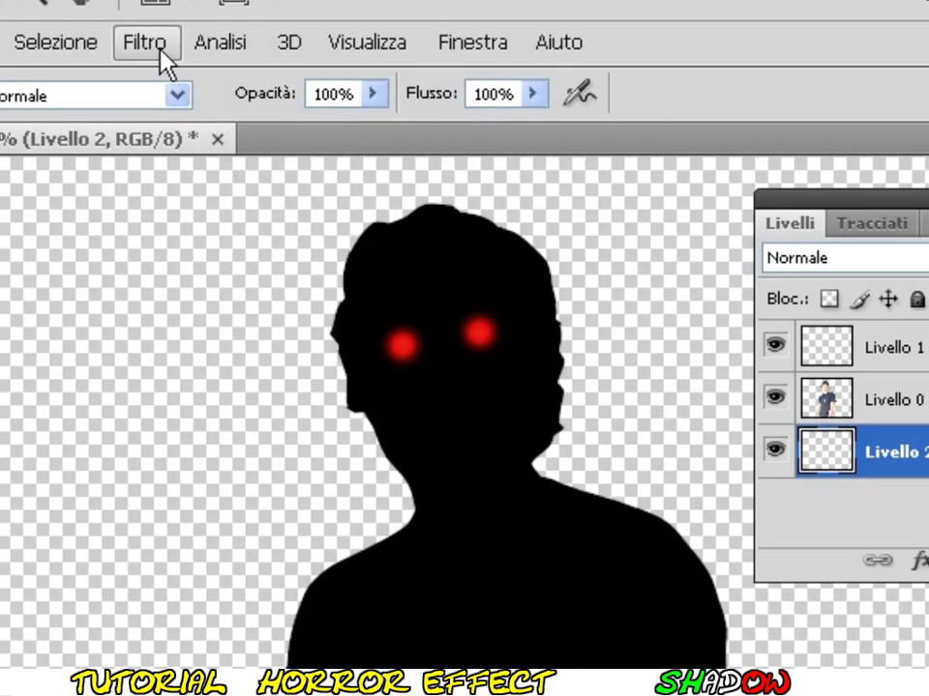
pyautogui.click(281, 43)
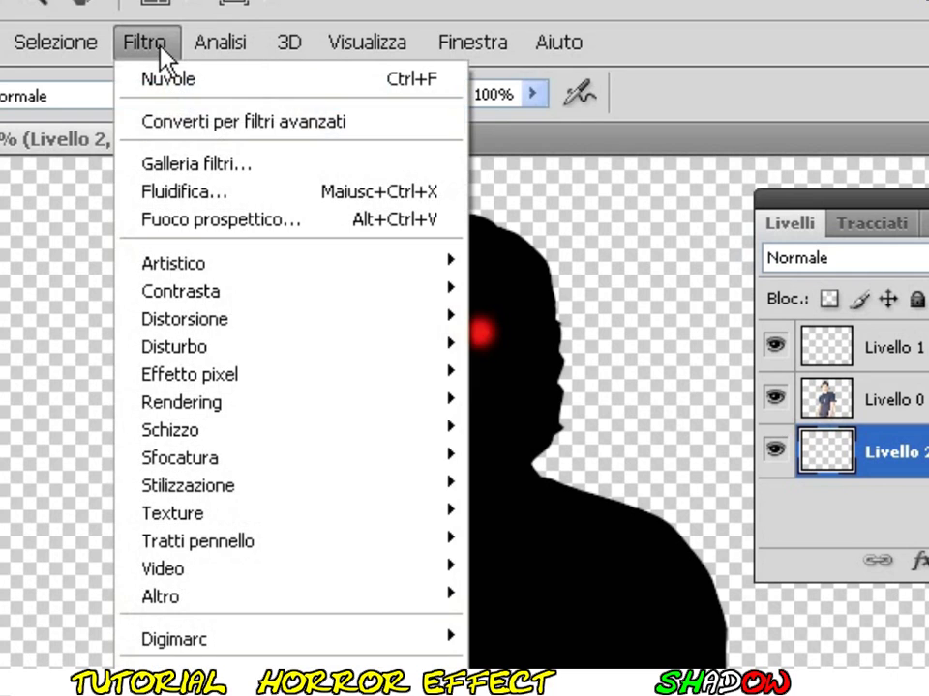
pyautogui.moveTo(181, 401)
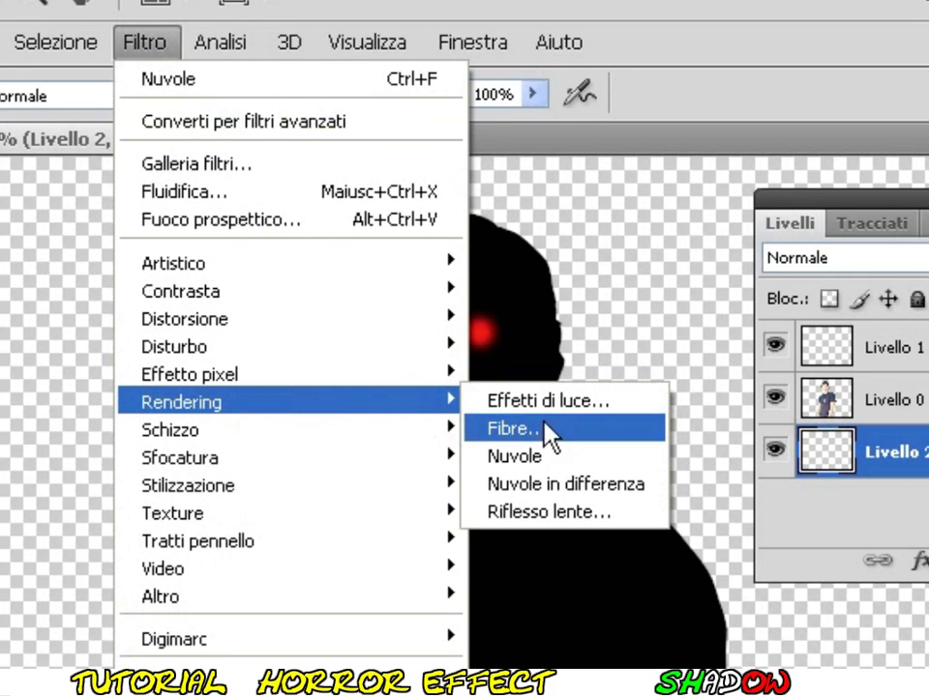
# - Render Nuvole clouds on Livello 2, move its duplicate to the top, and add a layer mask
pyautogui.click(499, 457)
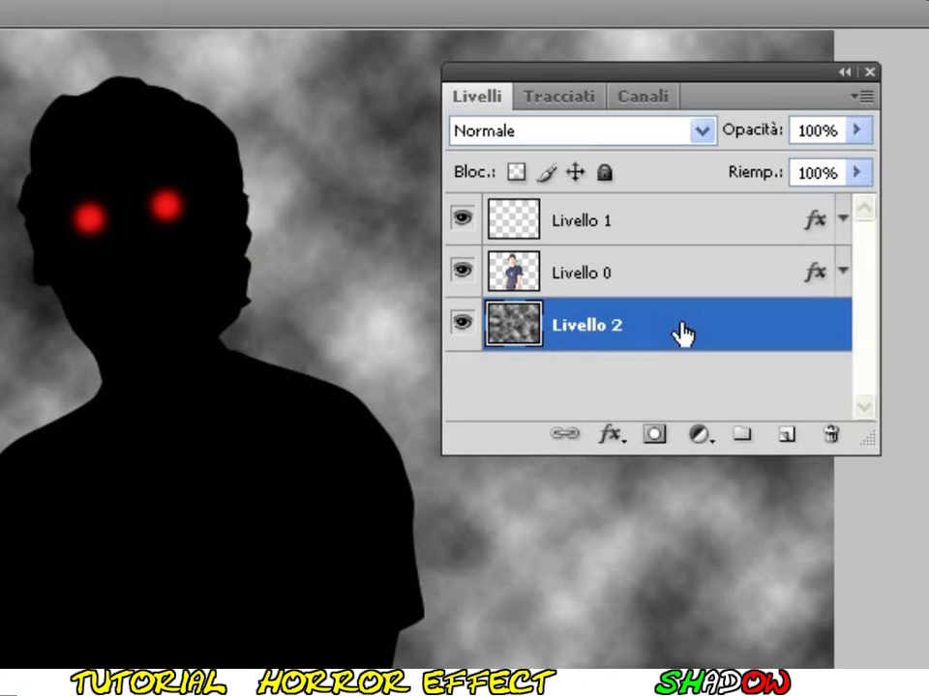
pyautogui.rightClick(683, 334)
pyautogui.click(782, 445)
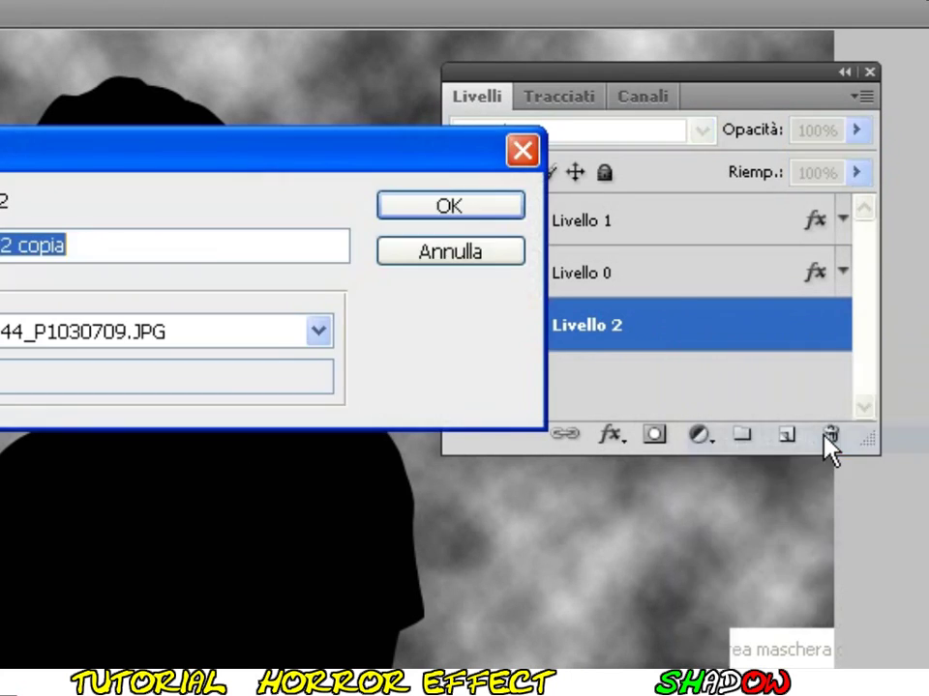
pyautogui.click(461, 207)
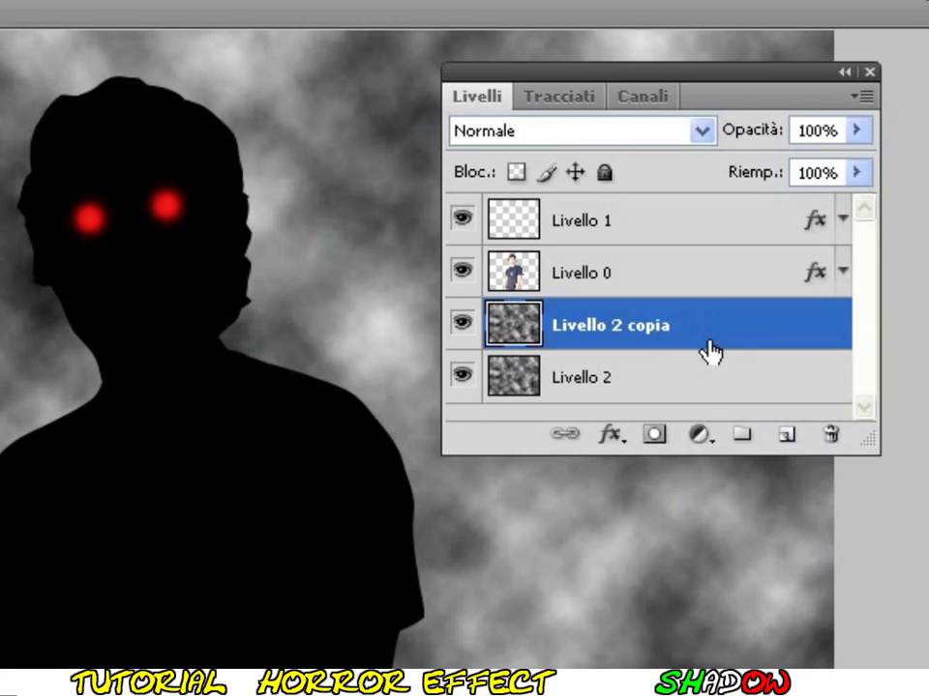
pyautogui.moveTo(709, 341); pyautogui.dragTo(694, 205)
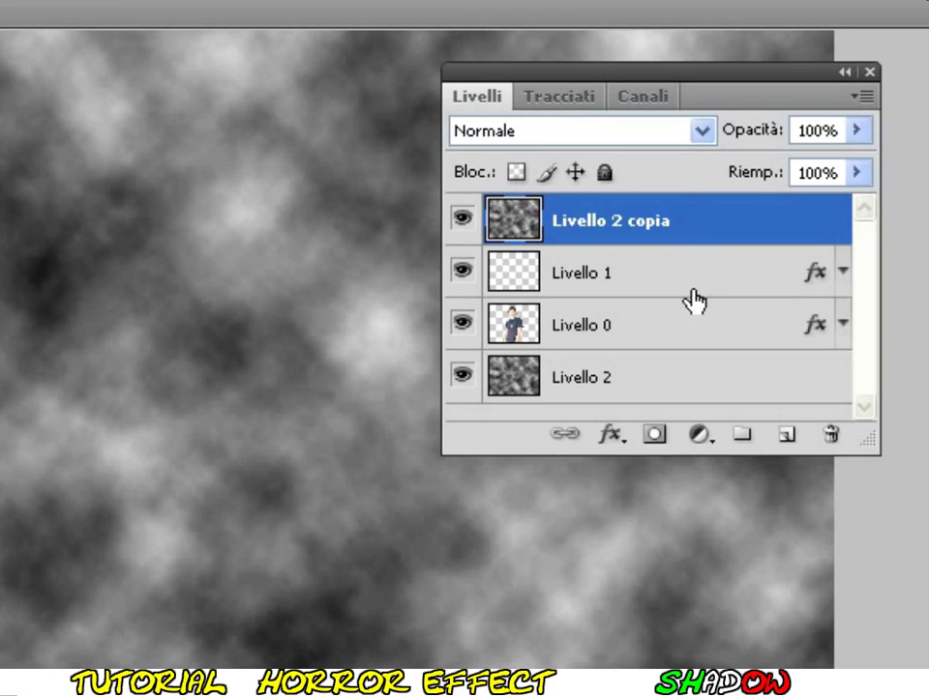
pyautogui.click(654, 435)
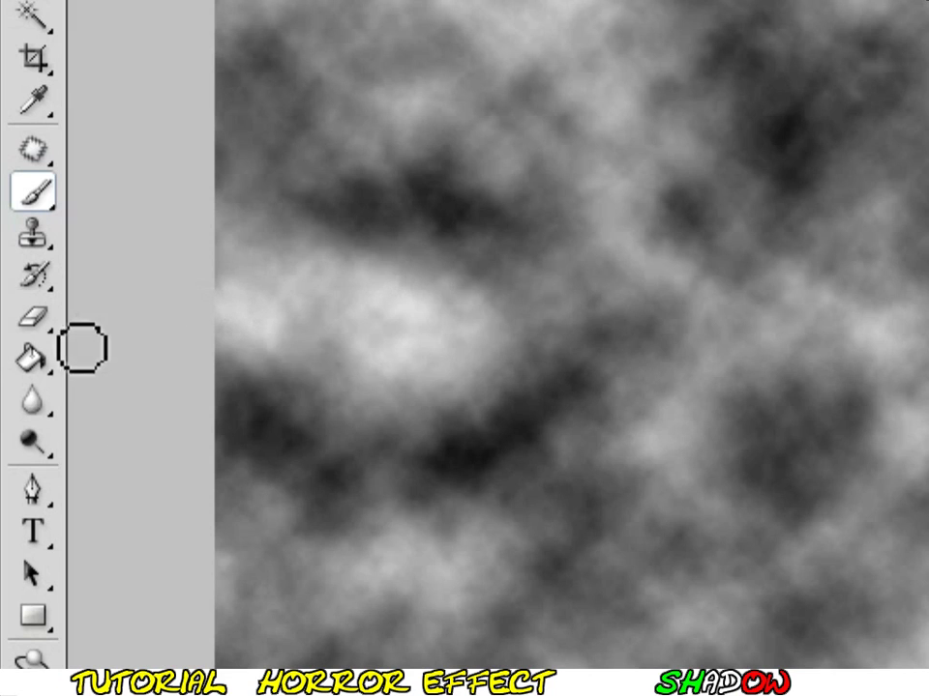
# - Draw a top-to-bottom Gradient Tool fill on Livello 2 copia's mask to fade the fog
pyautogui.rightClick(37, 358)
pyautogui.click(140, 367)
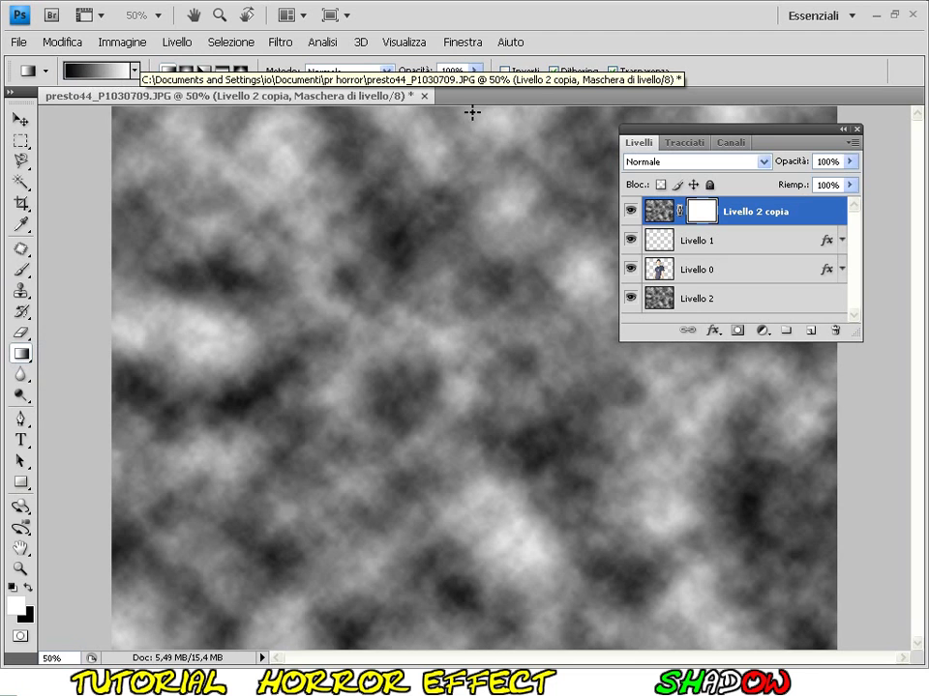
pyautogui.moveTo(472, 112); pyautogui.dragTo(472, 575)
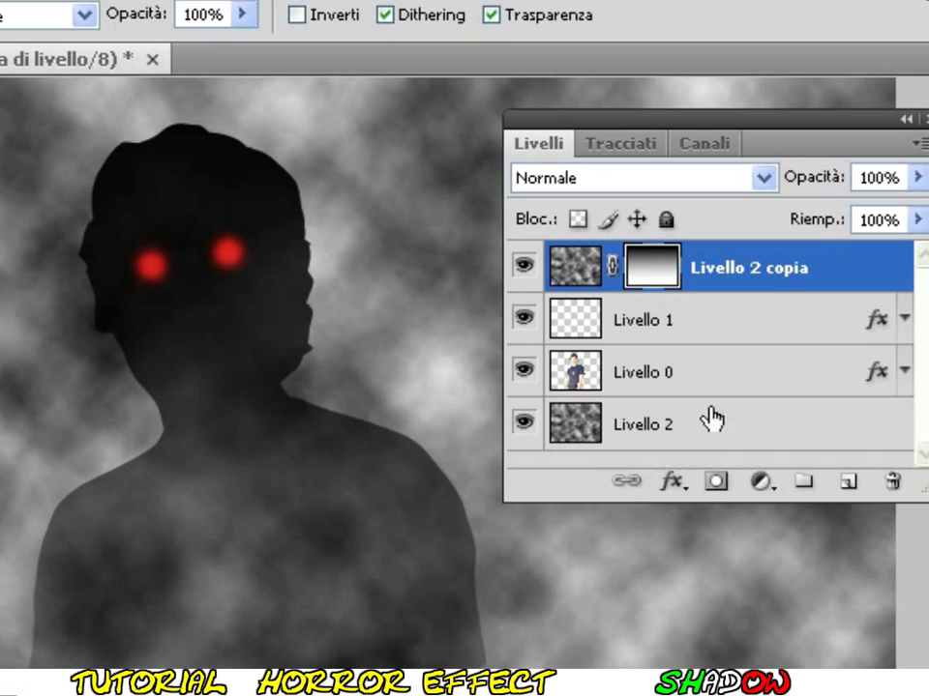
pyautogui.click(741, 272)
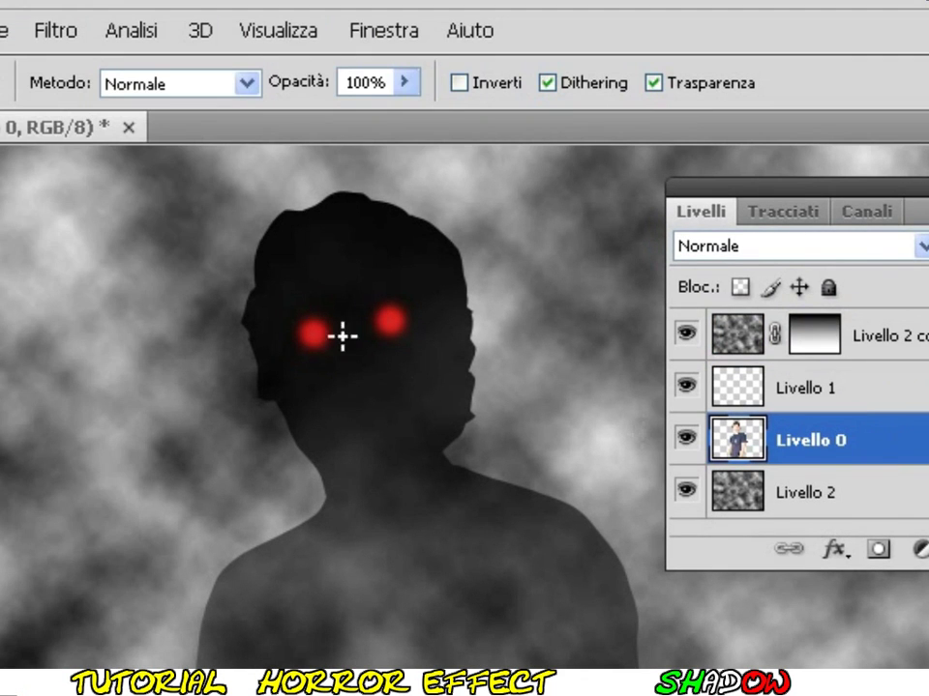
# - Apply a Gaussian Blur (Controllo sfocatura) with radius 5,7 pixels to the silhouette on Livello 0
pyautogui.click(55, 30)
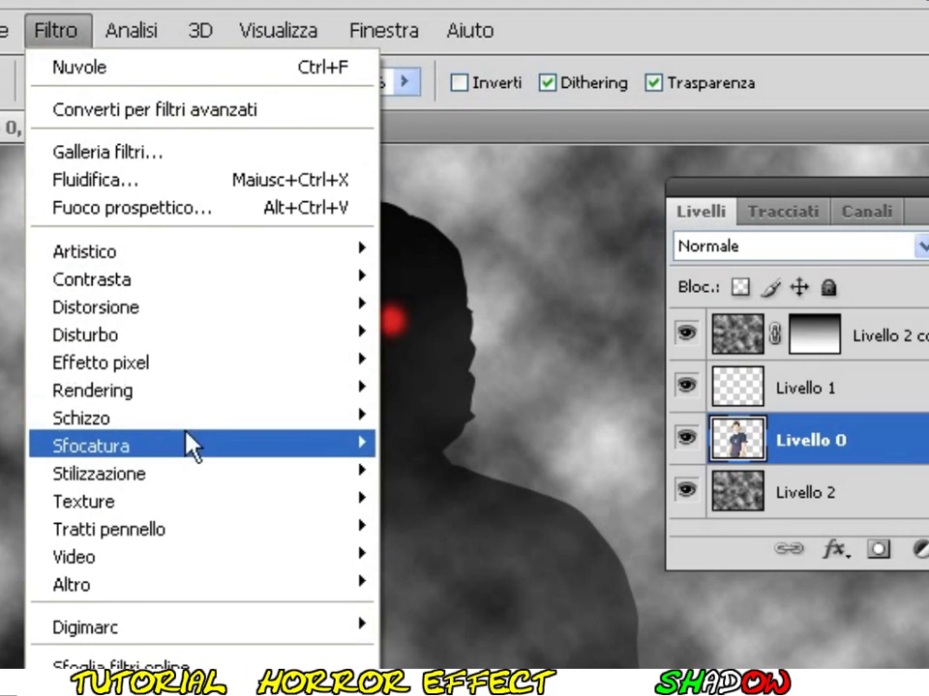
pyautogui.moveTo(193, 445)
pyautogui.click(447, 445)
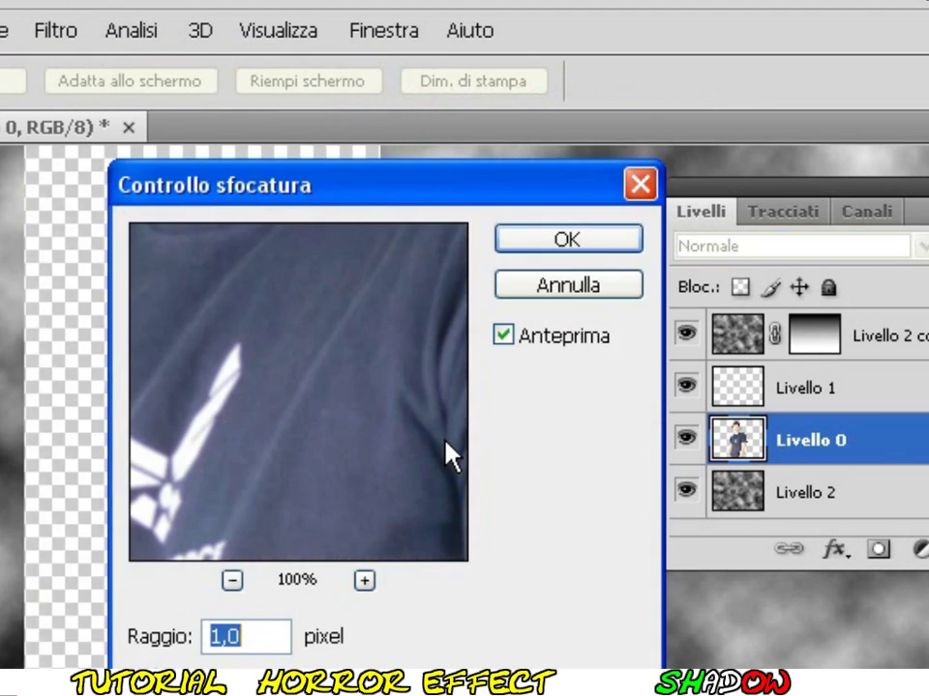
pyautogui.moveTo(372, 229); pyautogui.dragTo(791, 639)
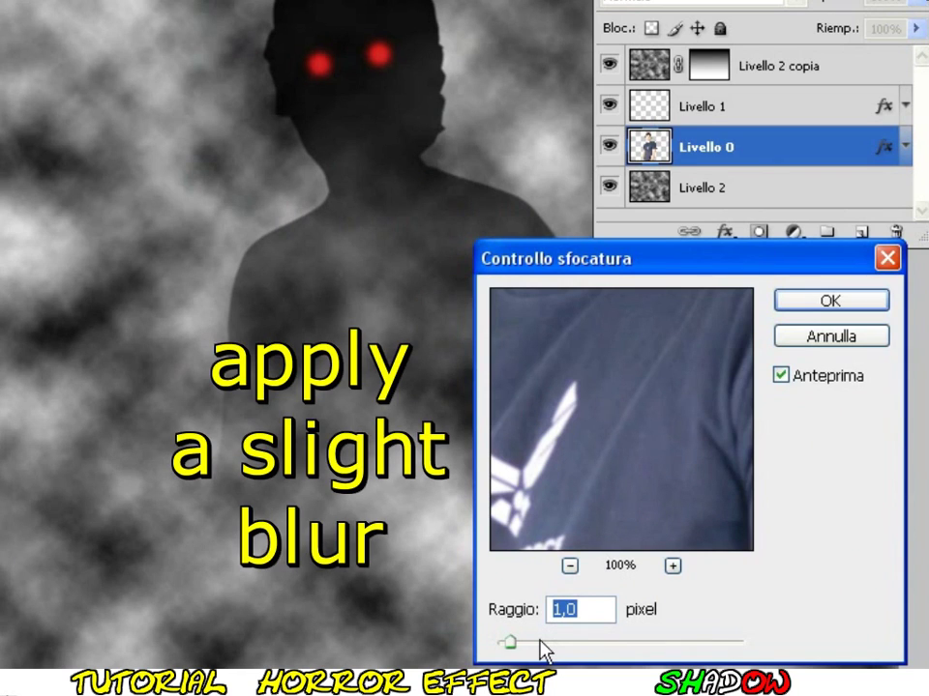
pyautogui.moveTo(542, 650); pyautogui.dragTo(570, 653)
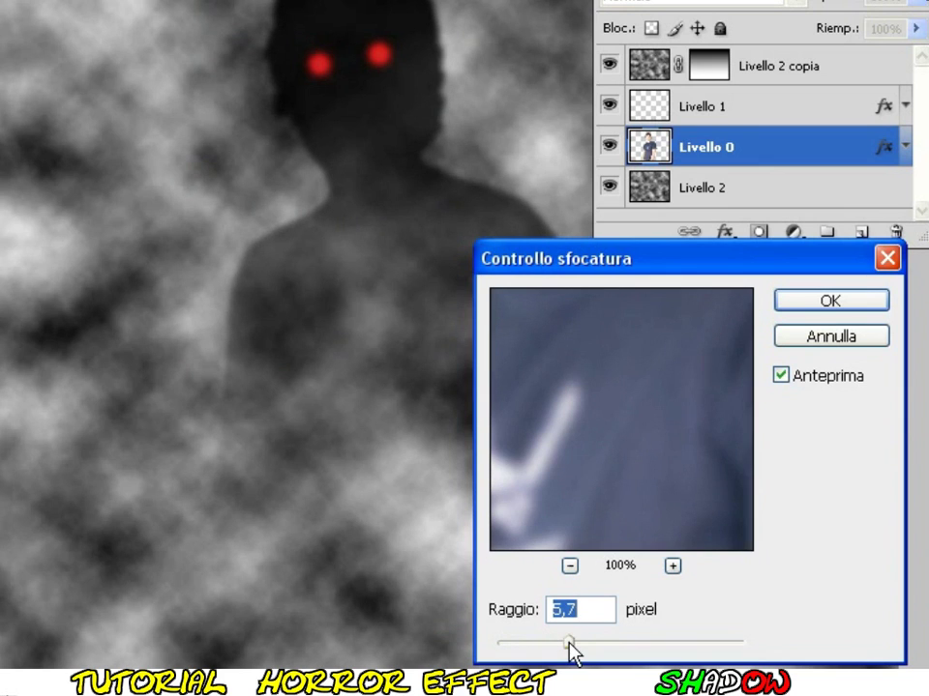
pyautogui.click(830, 302)
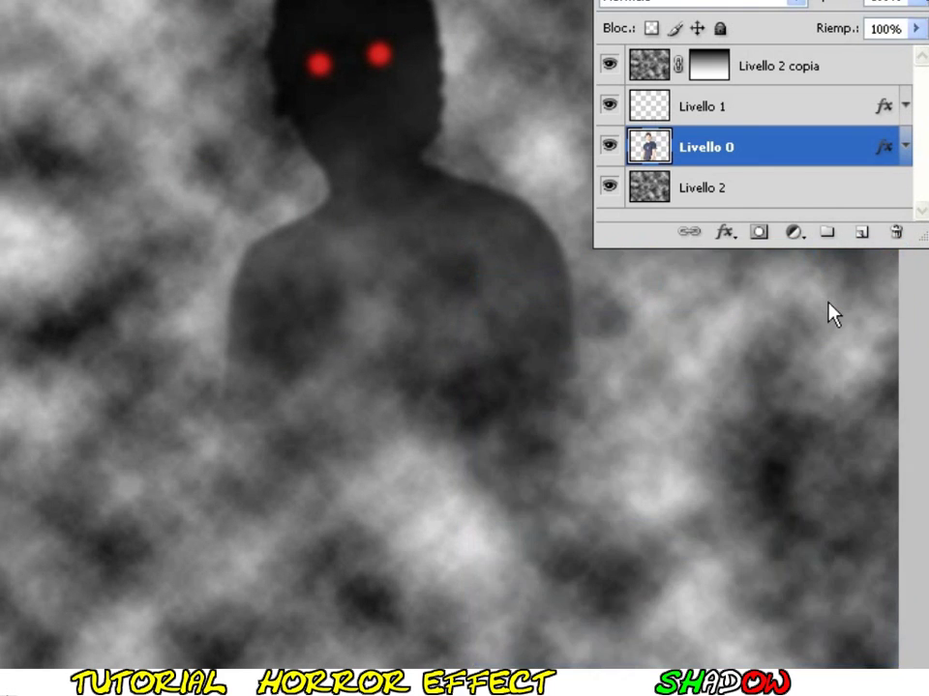